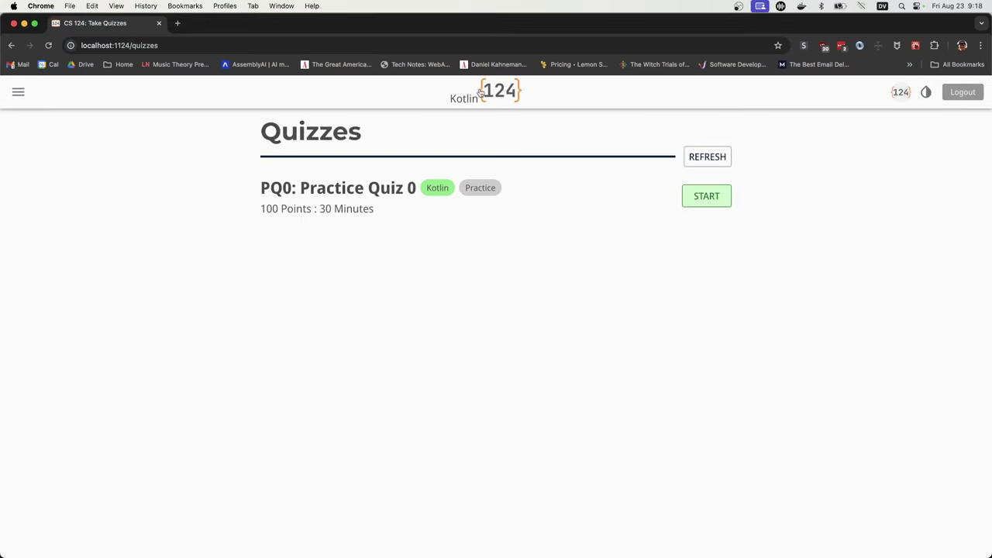
# Open the course navigation drawer, then close it to return to the quiz list.
pyautogui.click(18, 93)
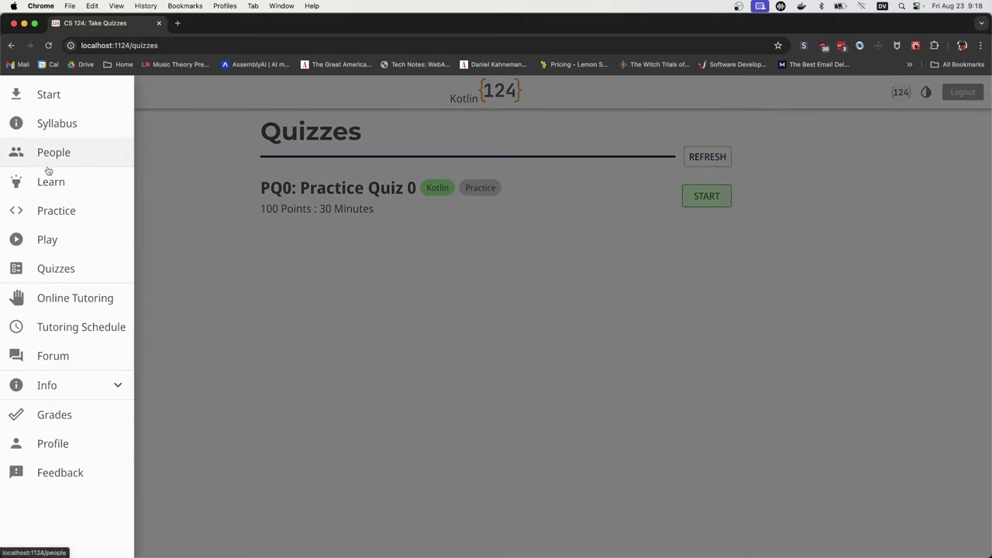
pyautogui.click(245, 311)
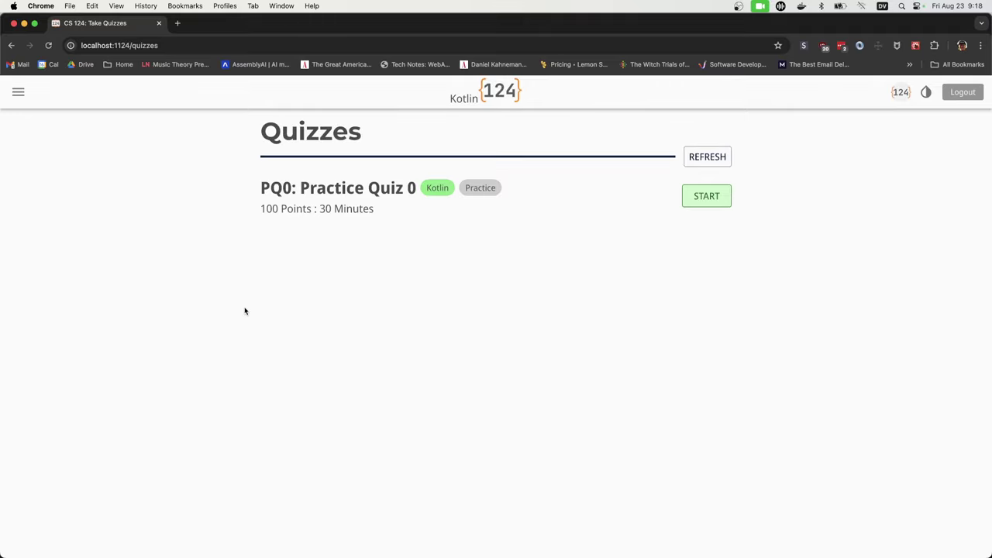
pyautogui.click(687, 199)
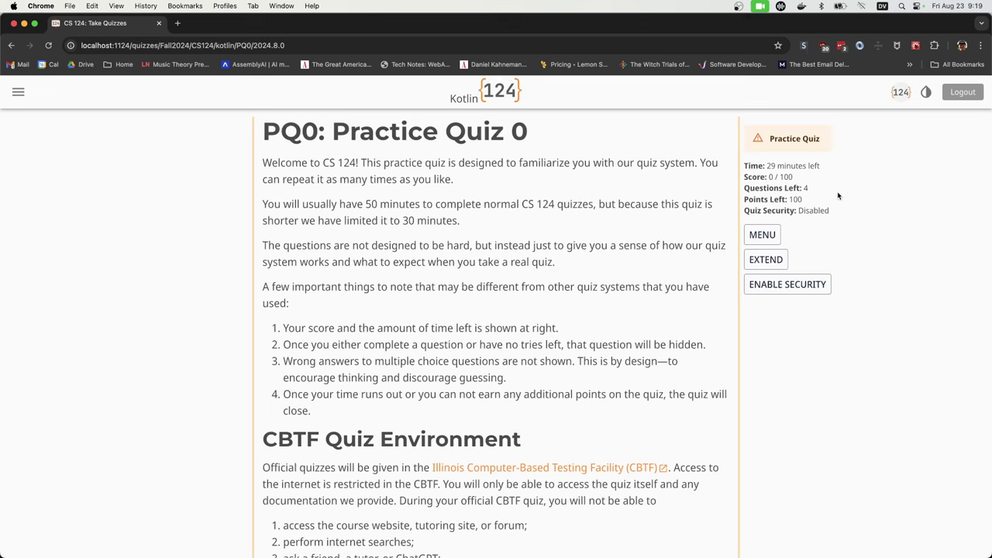
pyautogui.doubleClick(753, 166)
pyautogui.click(802, 184)
pyautogui.doubleClick(766, 210)
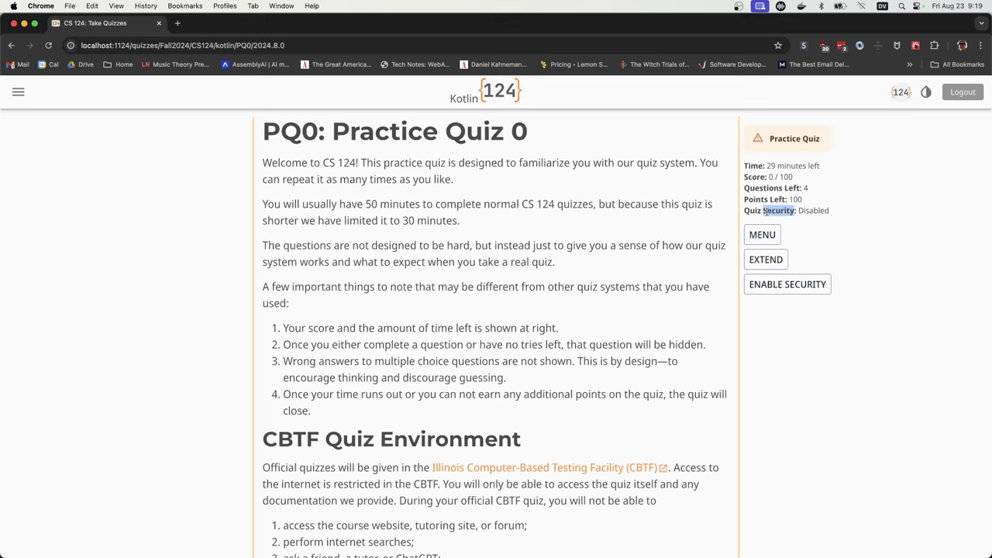
# Turn on quiz security, then open a new Chrome tab and switch between it and the quiz.
pyautogui.click(849, 217)
pyautogui.click(756, 288)
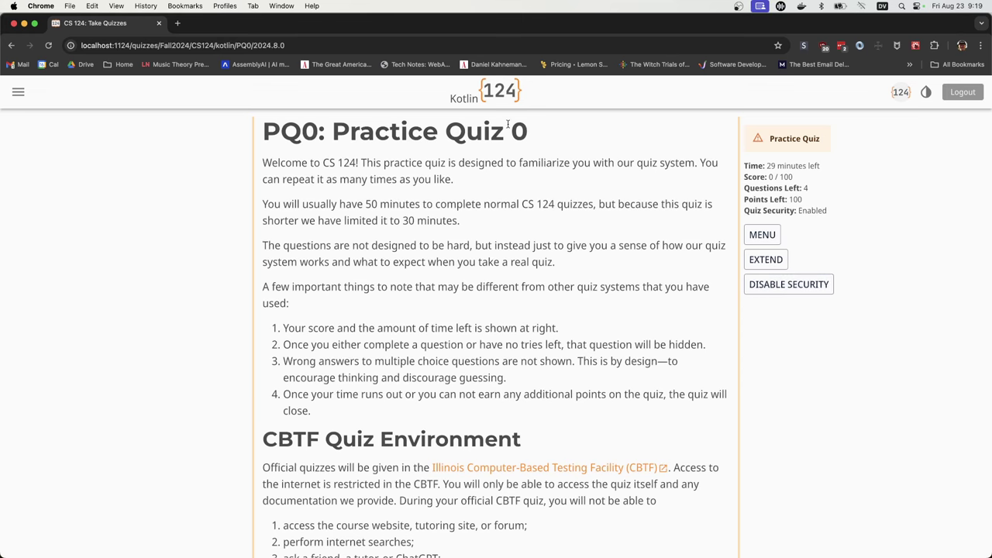
pyautogui.press('super+t')
pyautogui.hotkey('ctrl', 'Tab')
pyautogui.hotkey('ctrl', 'Tab')
pyautogui.hotkey('ctrl', 'Tab')
pyautogui.hotkey('ctrl', 'Tab')
pyautogui.hotkey('ctrl', 'Tab')
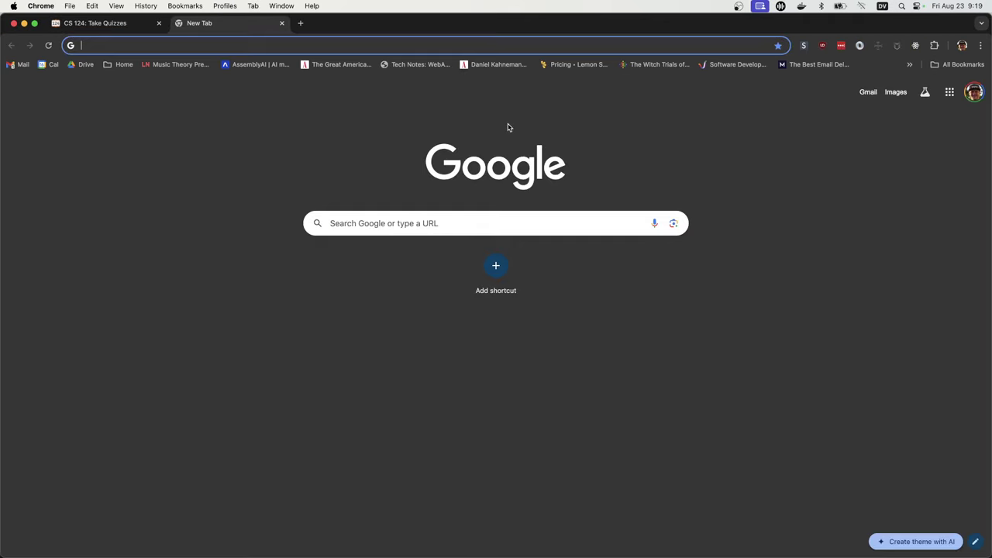
pyautogui.hotkey('ctrl', 'Tab')
pyautogui.hotkey('ctrl', 'Tab')
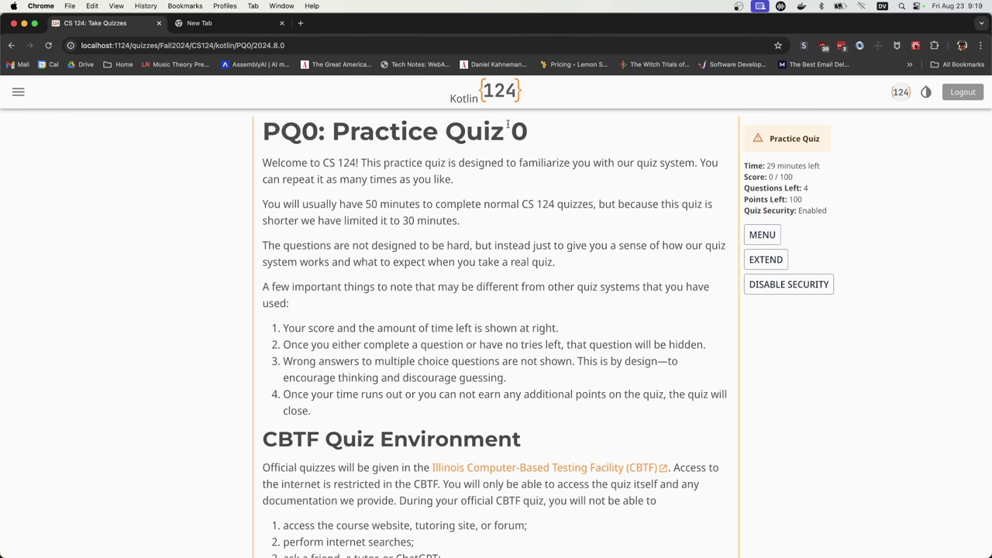
pyautogui.hotkey('ctrl', 'Tab')
pyautogui.hotkey('ctrl', 'Tab')
pyautogui.click(227, 35)
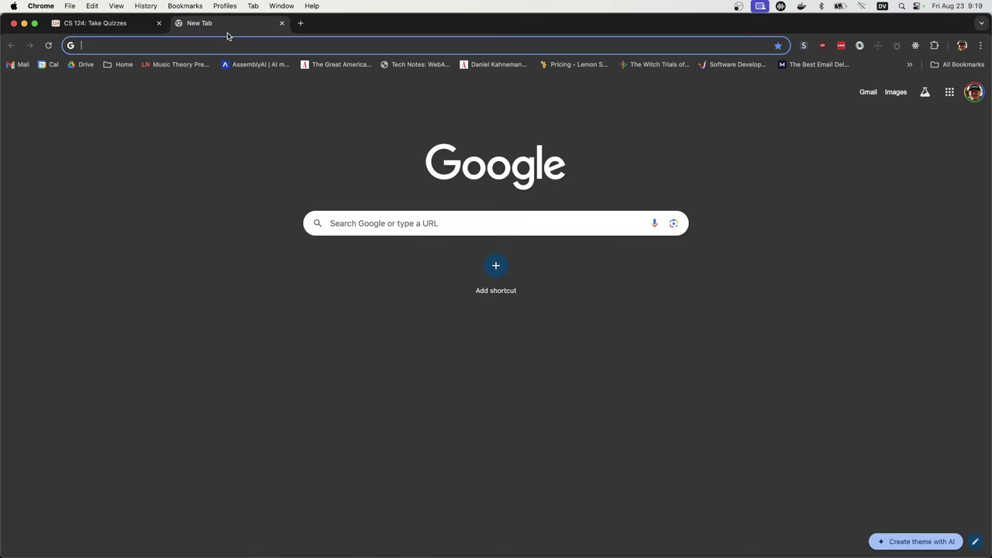
pyautogui.hotkey('ctrl', 'Tab')
pyautogui.hotkey('ctrl', 'Tab')
pyautogui.hotkey('ctrl', 'Tab')
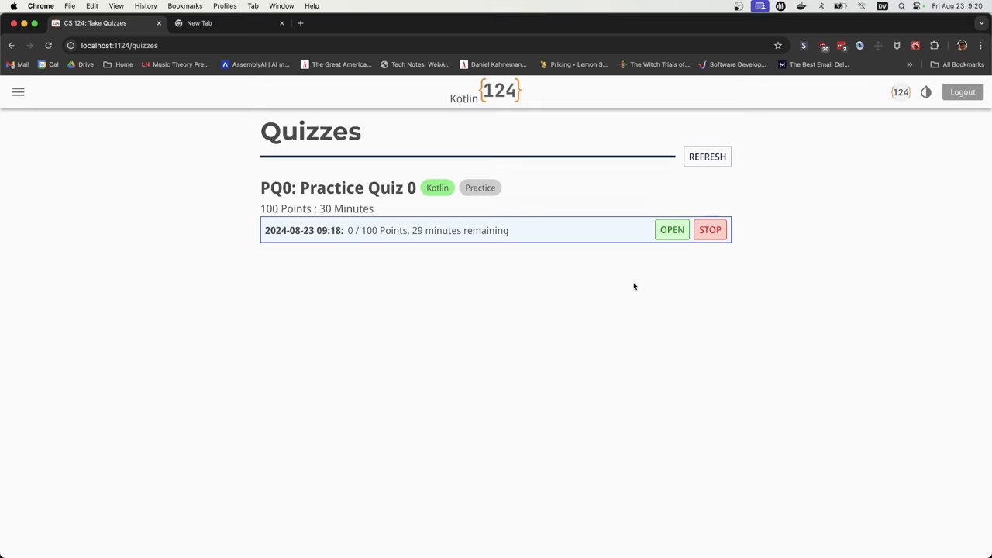
# Reopen the PQ0 attempt closed for a security violation and disable quiz security.
pyautogui.click(673, 231)
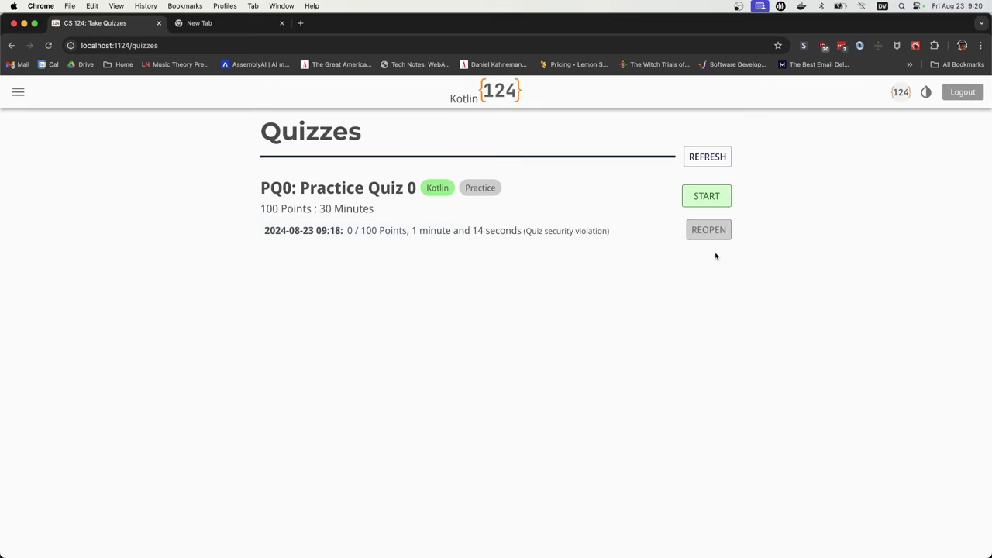
pyautogui.click(708, 231)
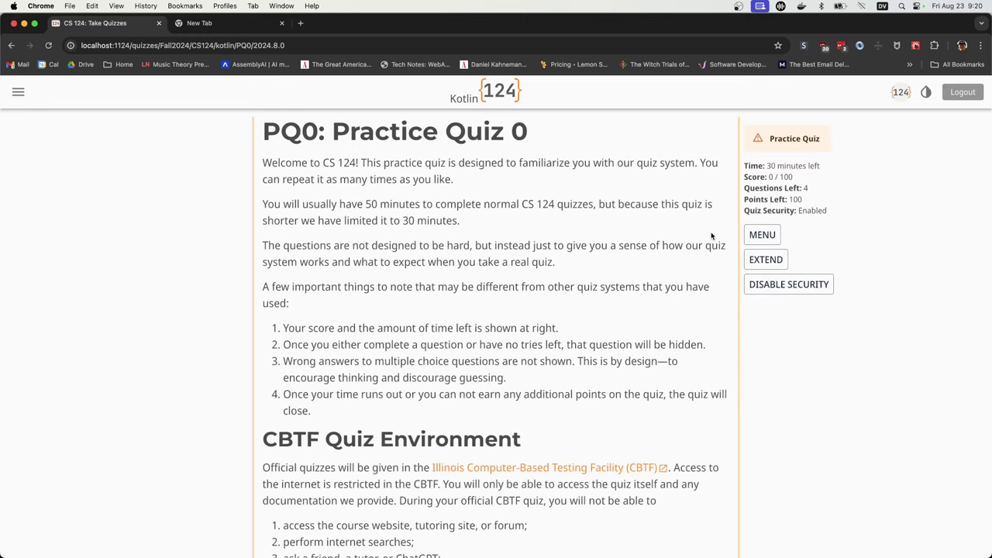
pyautogui.click(797, 284)
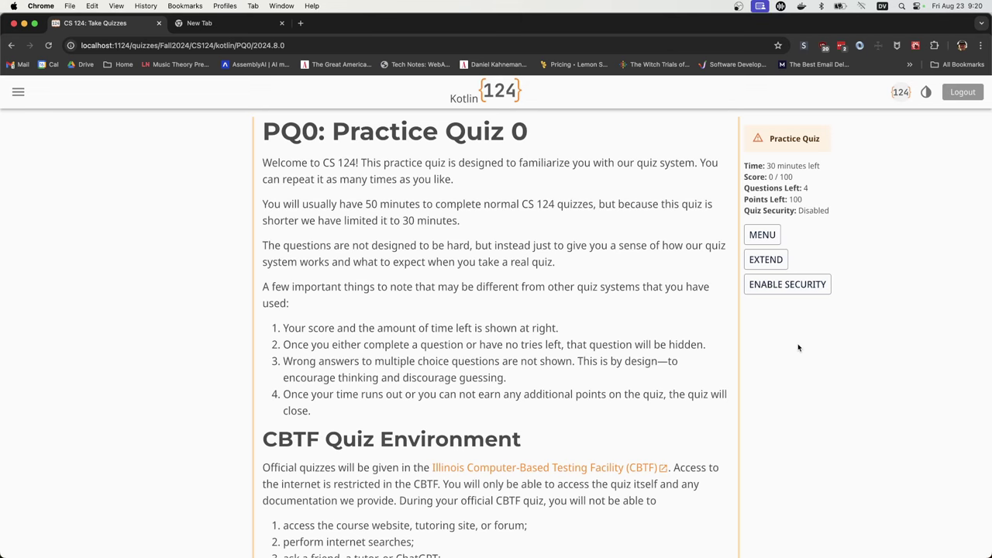
# Scroll past Programming Questions down to Multiple Choice Sample Questions 1 and 2.
pyautogui.scroll(-9, 798, 348)
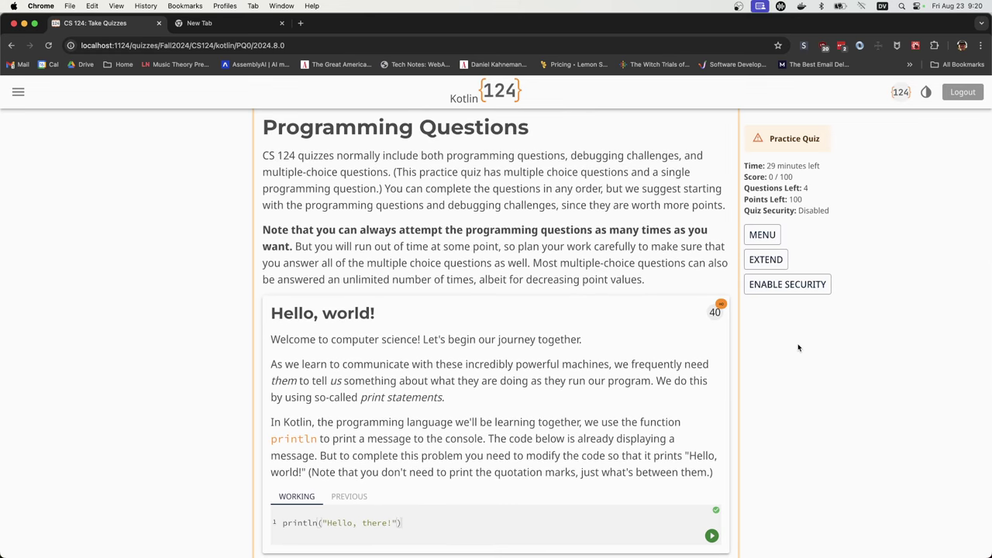
pyautogui.scroll(-1, 798, 348)
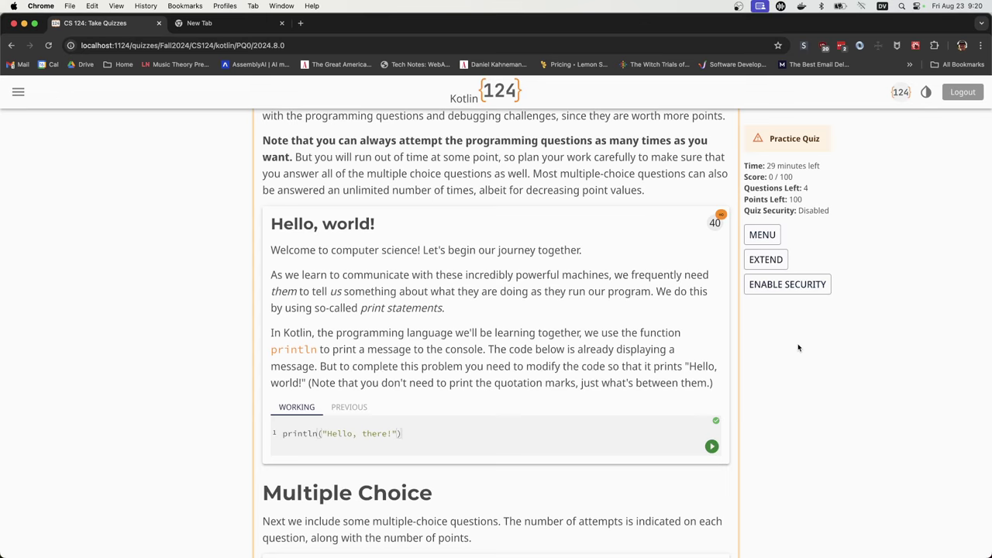
pyautogui.scroll(-5, 799, 348)
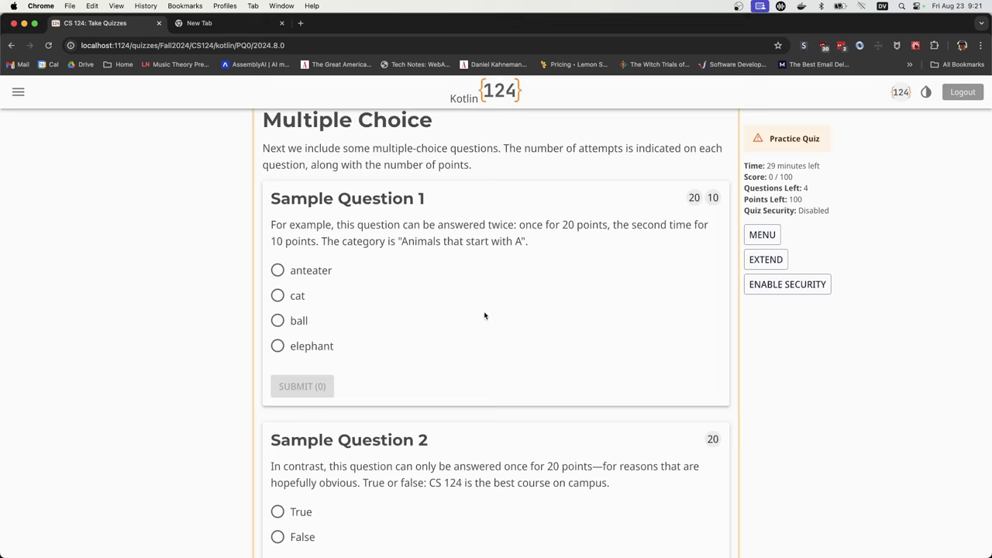
# Submit 'cat', then 'ball' on Sample Question 1, spending both attempts and leaving 80 points.
pyautogui.click(277, 271)
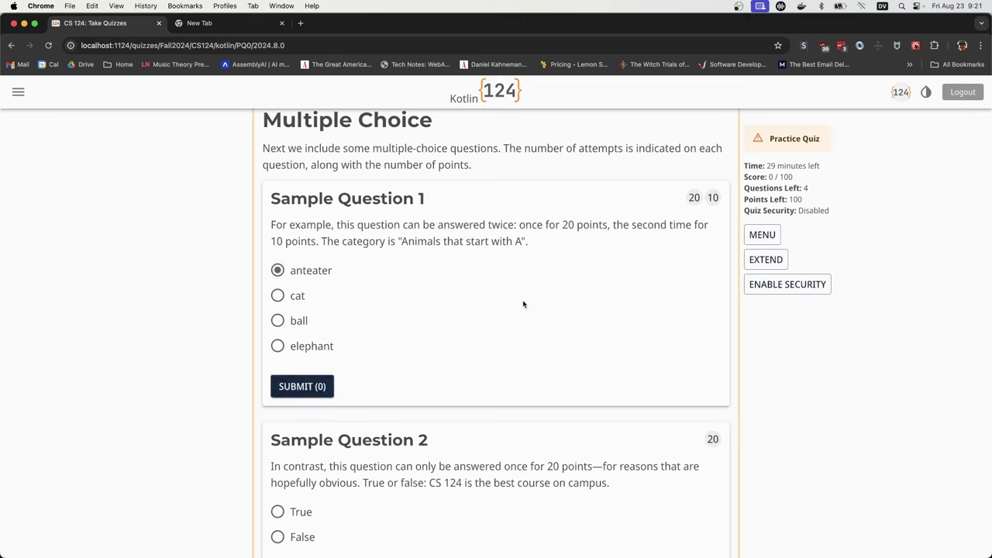
pyautogui.click(277, 295)
pyautogui.moveTo(688, 198)
pyautogui.click(306, 385)
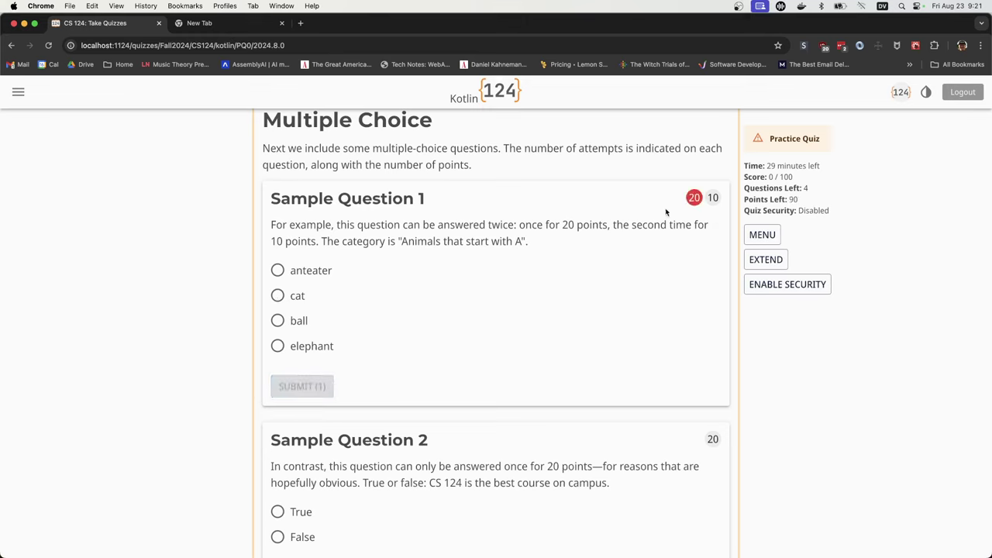
pyautogui.click(278, 321)
pyautogui.click(303, 386)
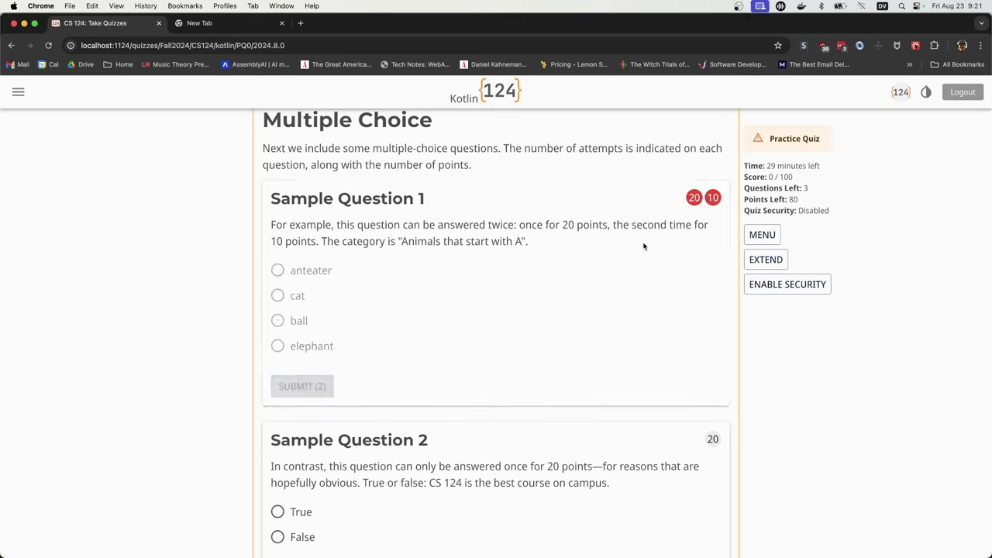
pyautogui.doubleClick(779, 199)
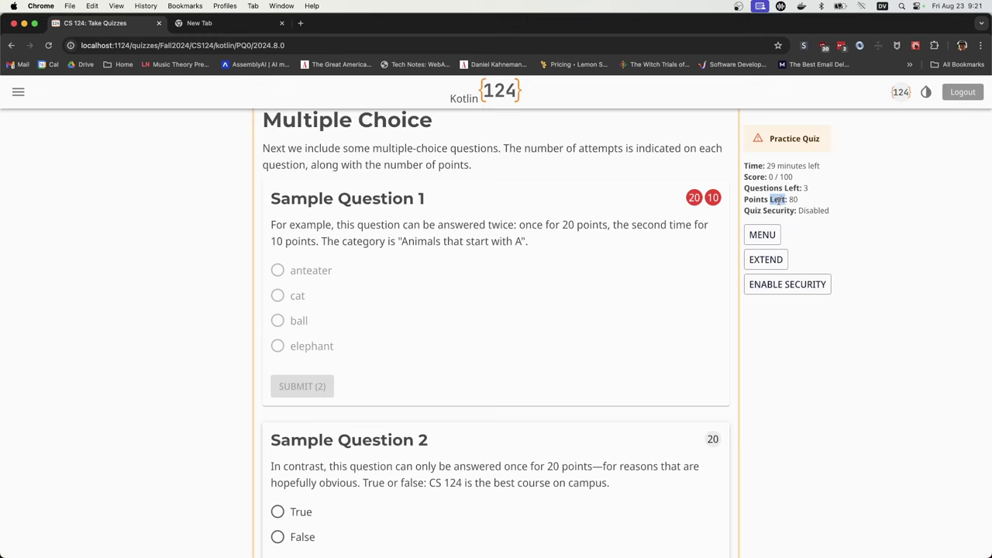
pyautogui.click(848, 207)
# Answer Sample Question 2 with False and submit it.
pyautogui.scroll(-5, 607, 218)
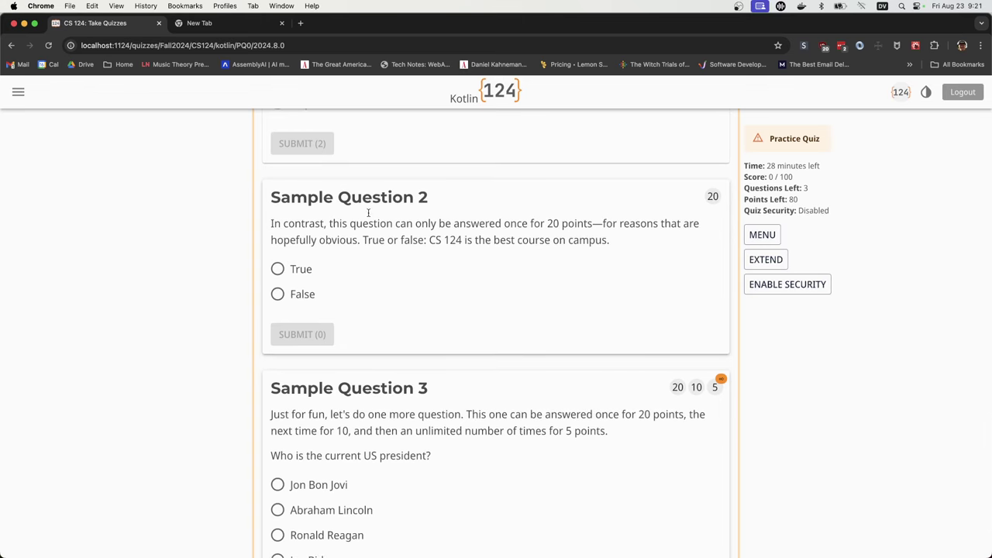
pyautogui.click(277, 295)
pyautogui.click(314, 334)
# Submit Jon Bon Jovi, Abraham Lincoln, Ronald Reagan, then Joe Biden on Sample Question 3, reaching 5/100.
pyautogui.scroll(-3, 546, 279)
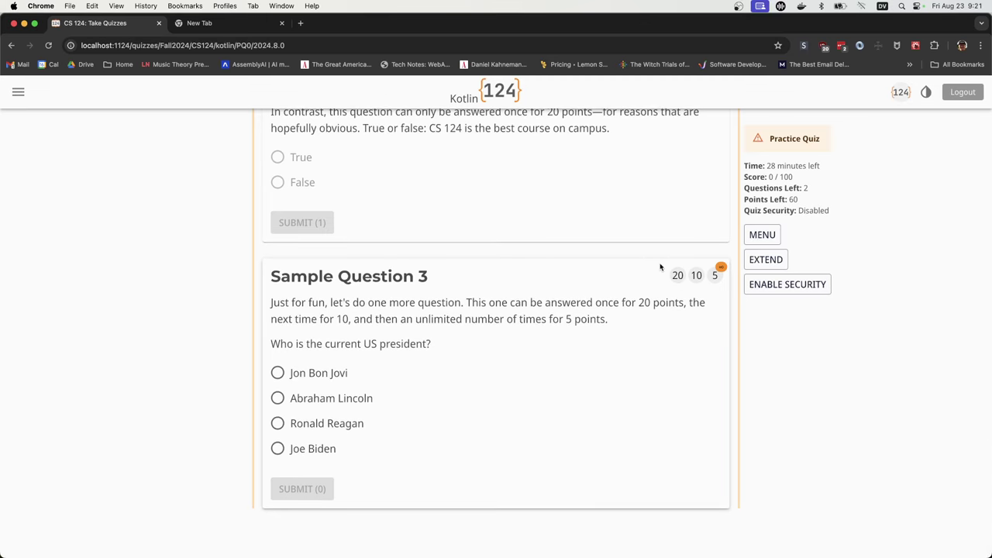
pyautogui.moveTo(678, 276)
pyautogui.moveTo(716, 277)
pyautogui.click(277, 373)
pyautogui.click(321, 489)
pyautogui.click(278, 398)
pyautogui.click(316, 490)
pyautogui.click(277, 424)
pyautogui.click(320, 489)
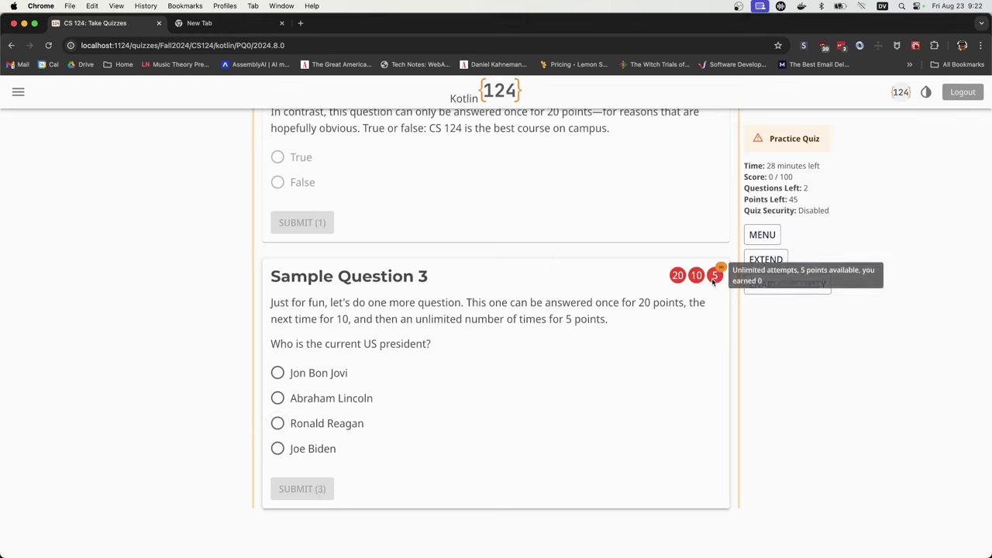
pyautogui.click(277, 449)
pyautogui.click(322, 491)
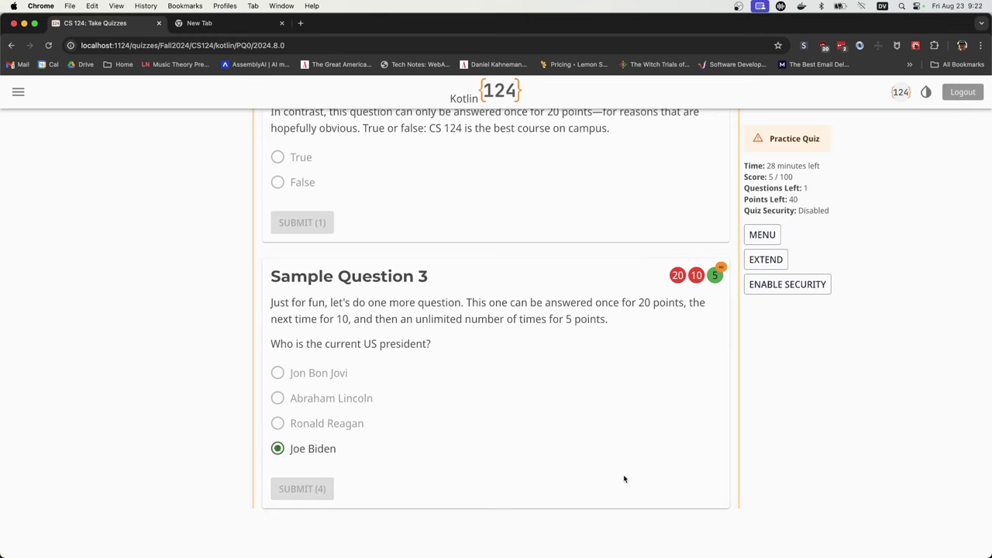
pyautogui.scroll(5, 624, 479)
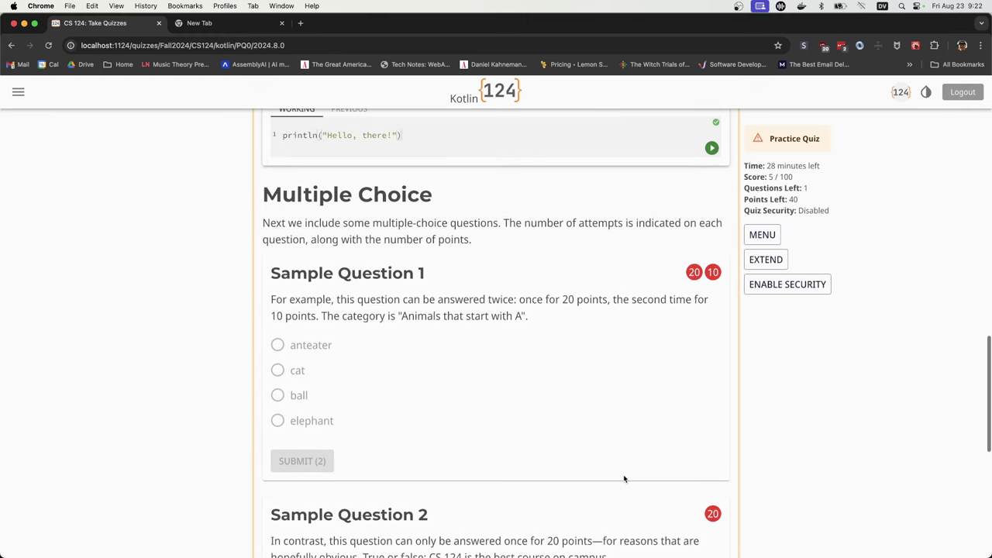
pyautogui.scroll(-5, 624, 479)
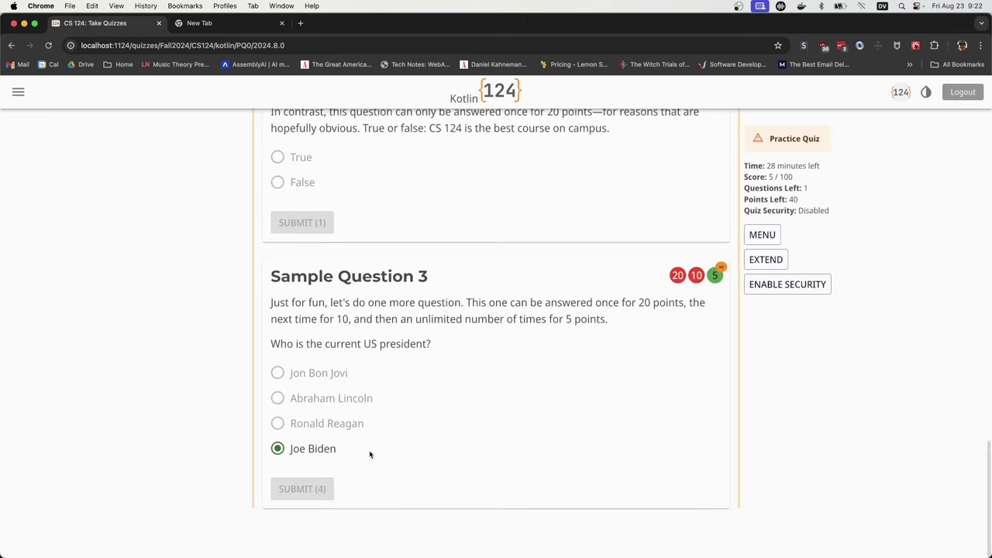
pyautogui.scroll(4, 589, 432)
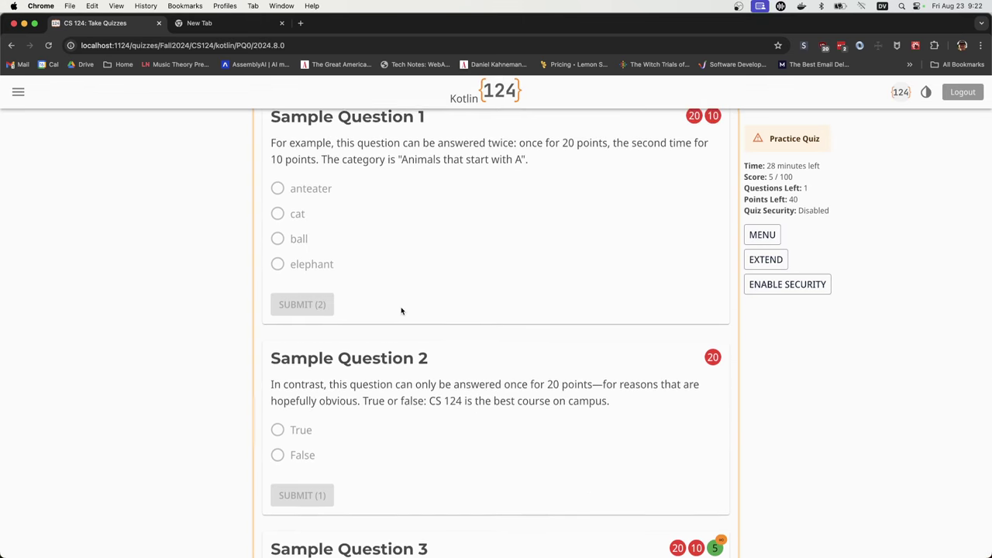
pyautogui.scroll(2, 402, 311)
pyautogui.scroll(1, 402, 310)
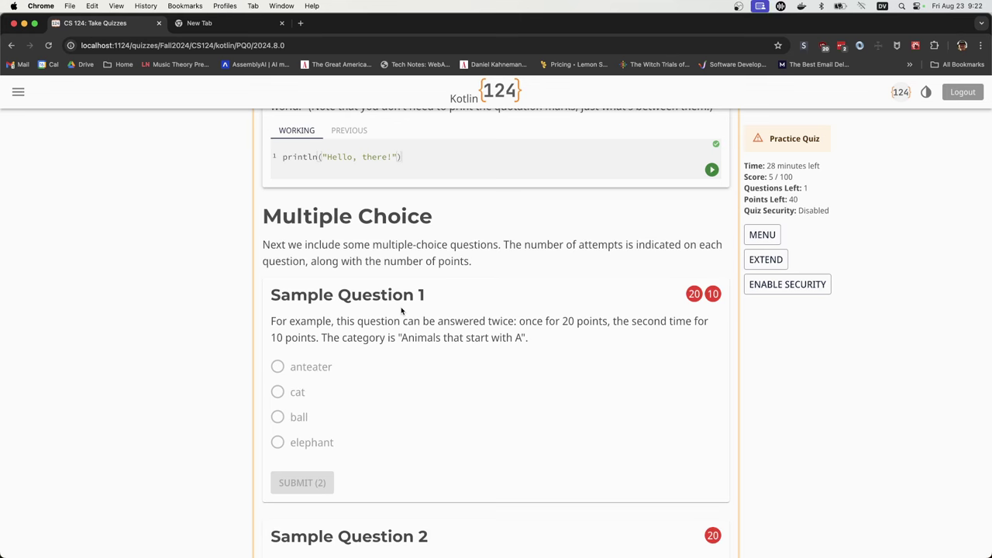
pyautogui.scroll(3, 402, 311)
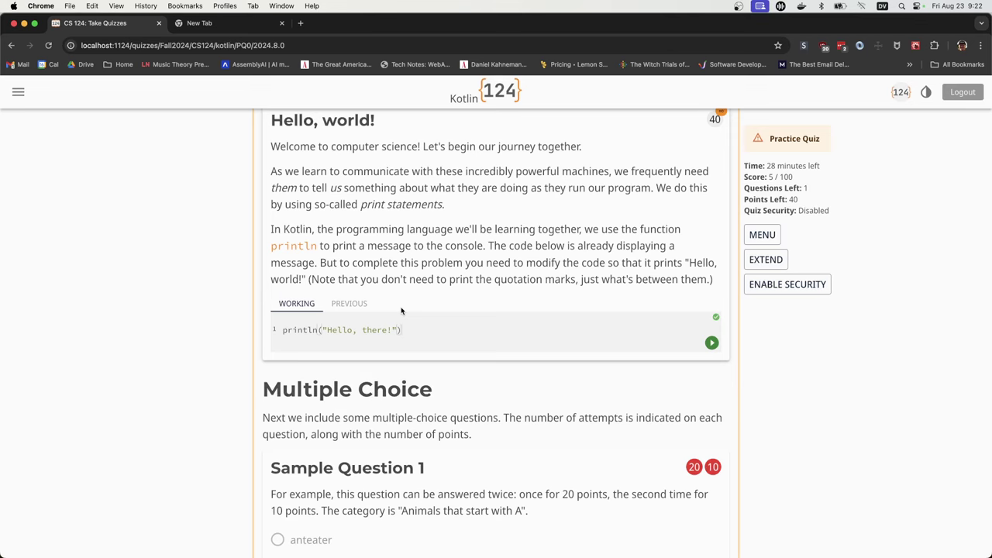
pyautogui.scroll(2, 402, 311)
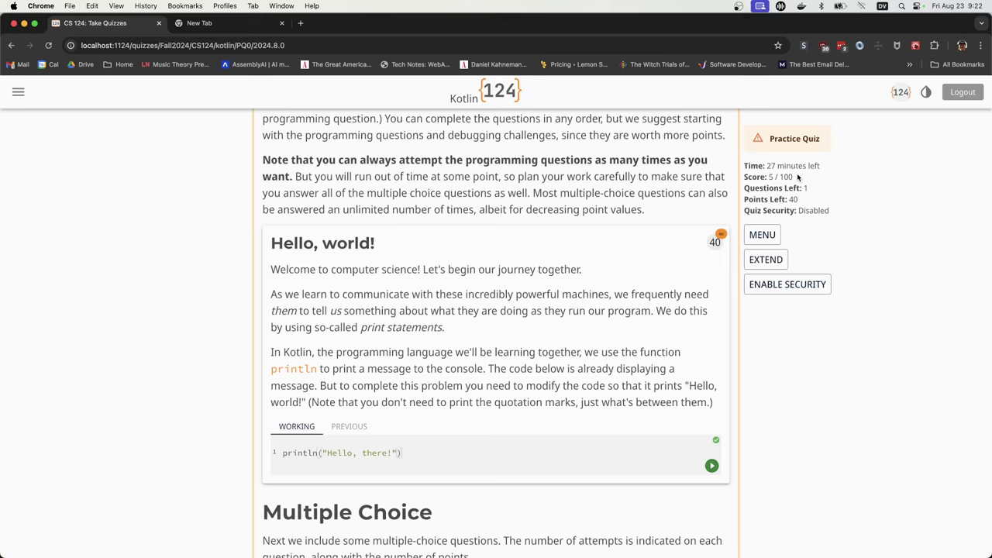
# Extend the quiz time by ten minutes so 37 minutes remain.
pyautogui.click(762, 263)
pyautogui.scroll(5, 838, 246)
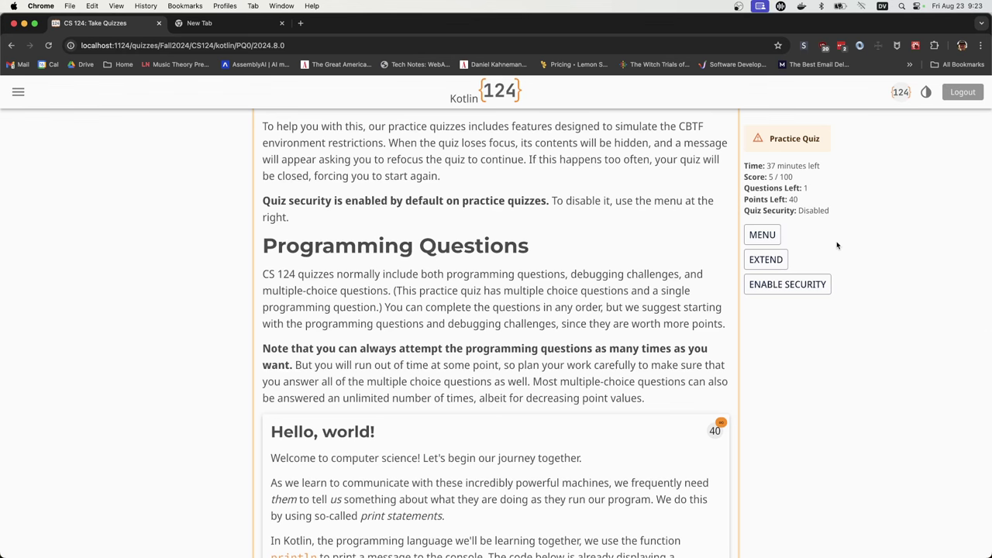
pyautogui.scroll(-5, 837, 246)
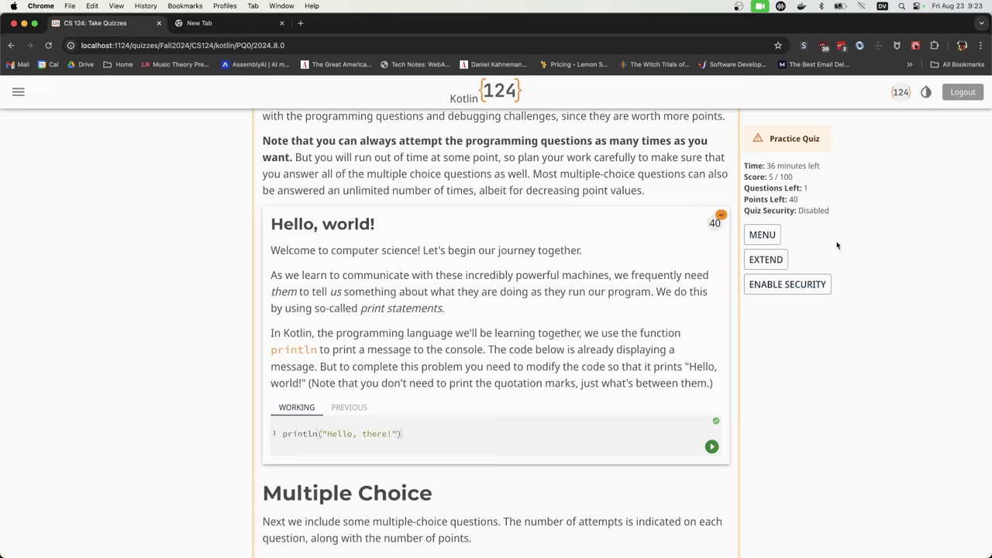
# Switch back to the Chrome quiz page, then bring the OBS window to the front.
pyautogui.press('super+Tab')
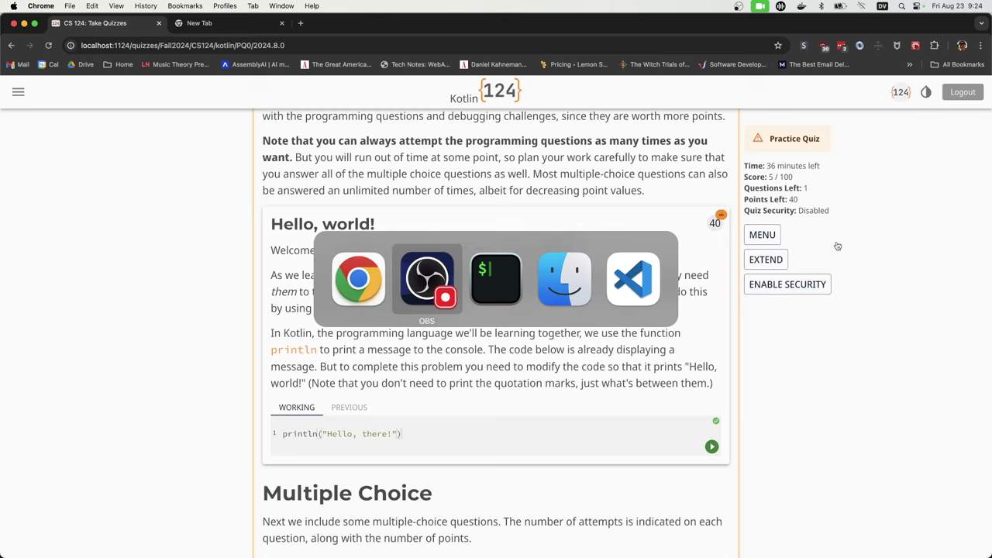
pyautogui.press('super+Tab')
pyautogui.press('super+Tab')
pyautogui.press('super+Tab')
pyautogui.press('super+Tab')
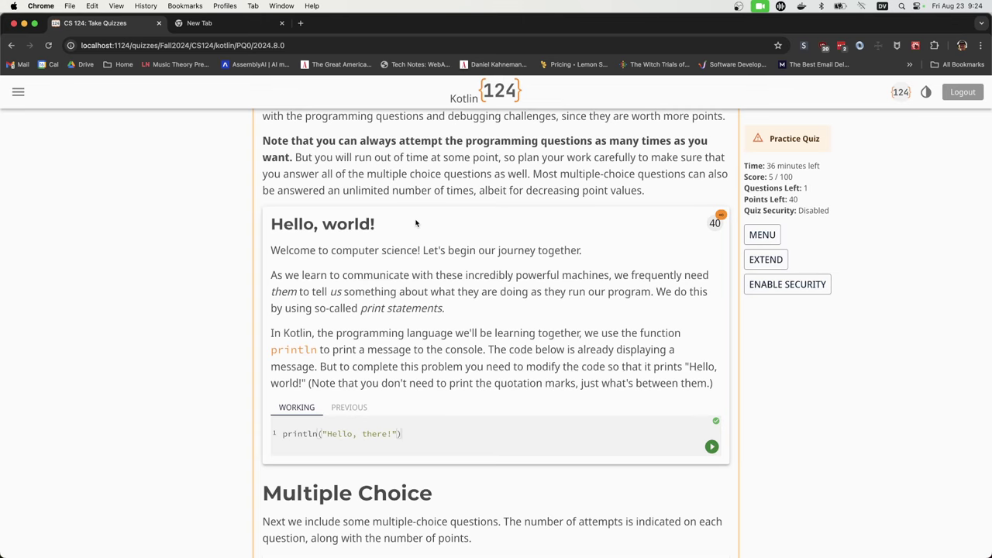
pyautogui.press('super+Tab')
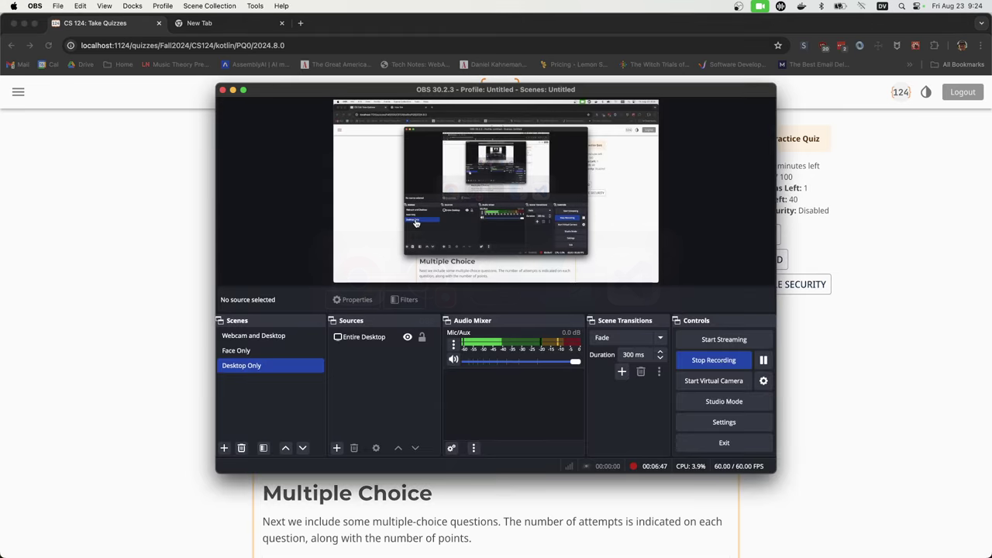